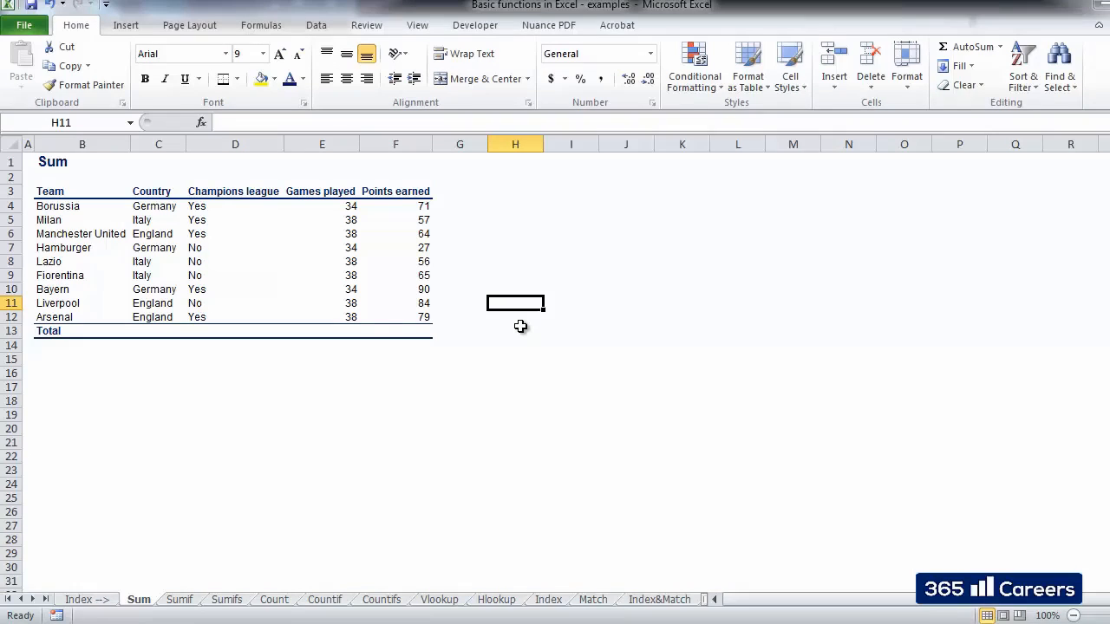
text(=SUM)
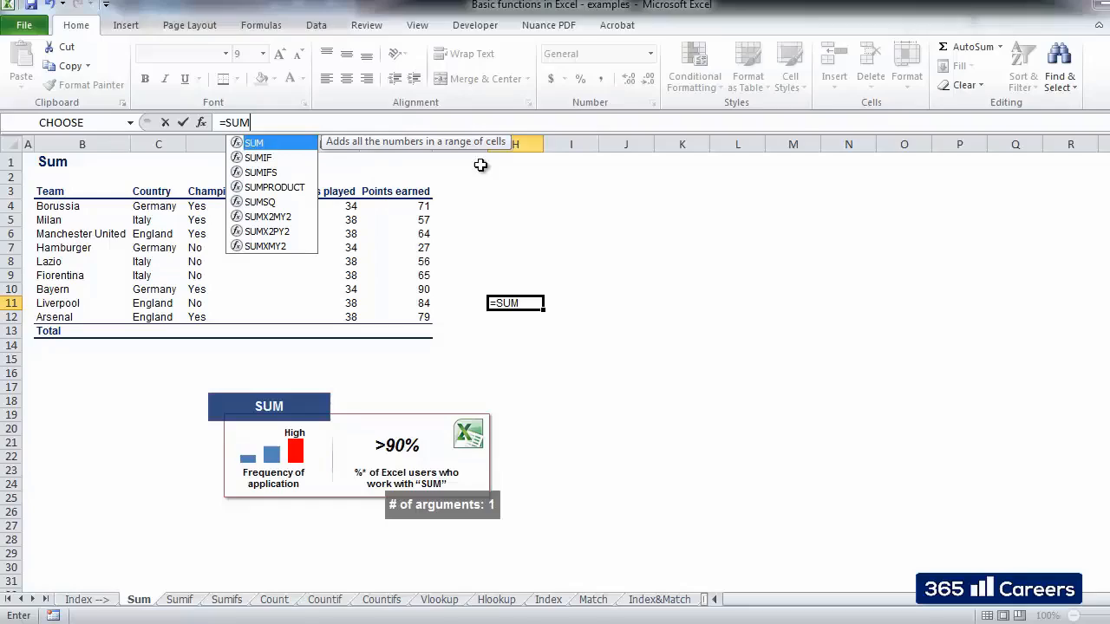
click(481, 234)
click(513, 301)
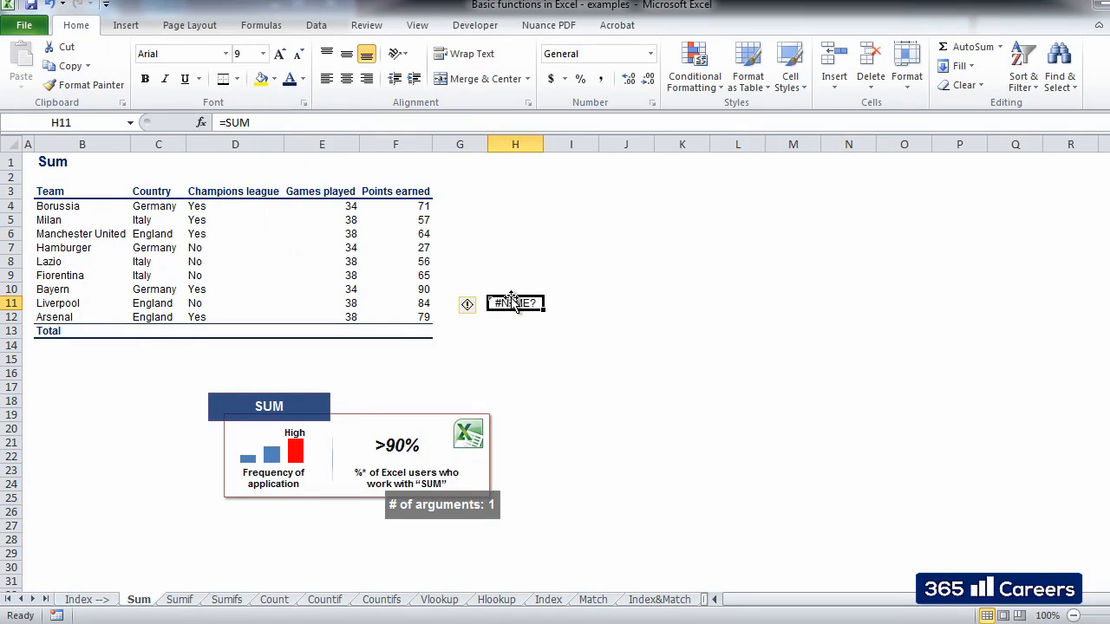
key(Delete)
click(322, 386)
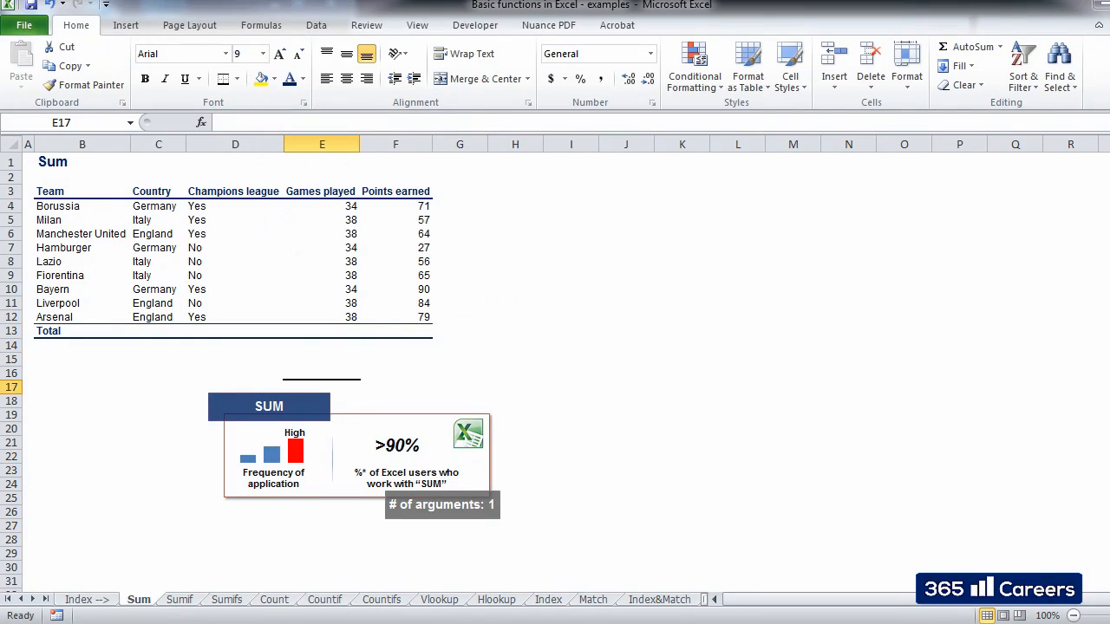
drag(52, 190, 412, 327)
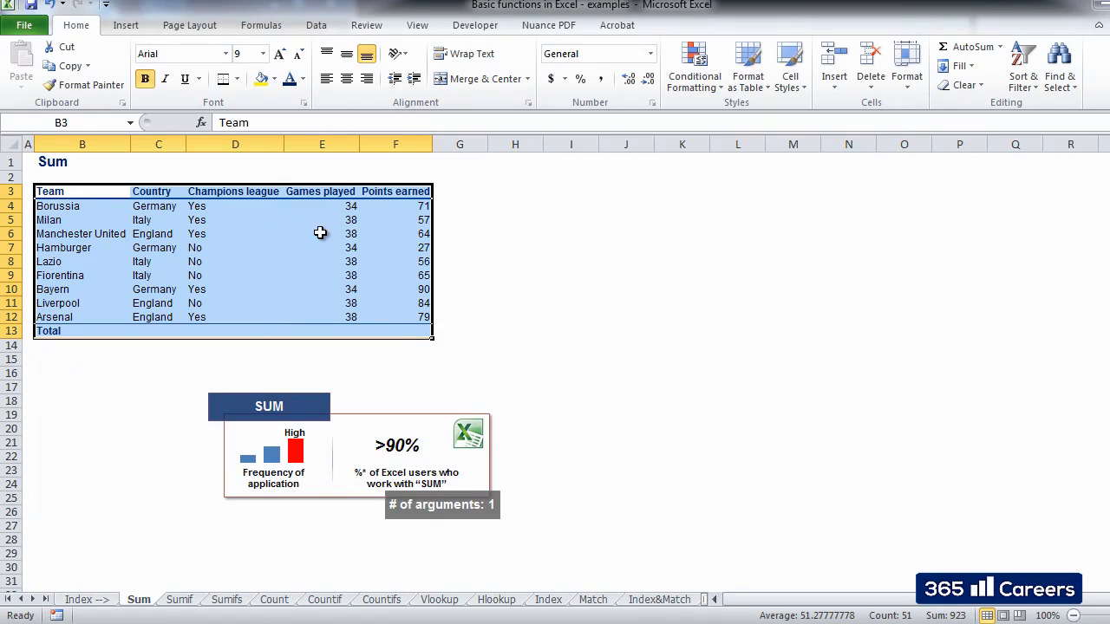
click(381, 351)
key(Down)
key(Down)
key(Down)
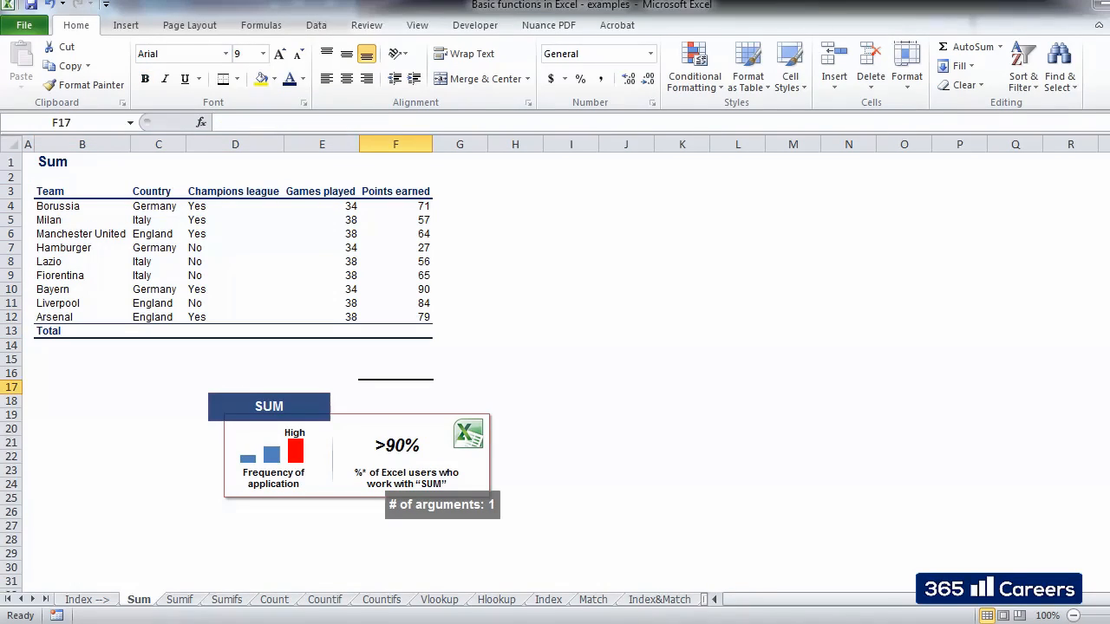
click(333, 376)
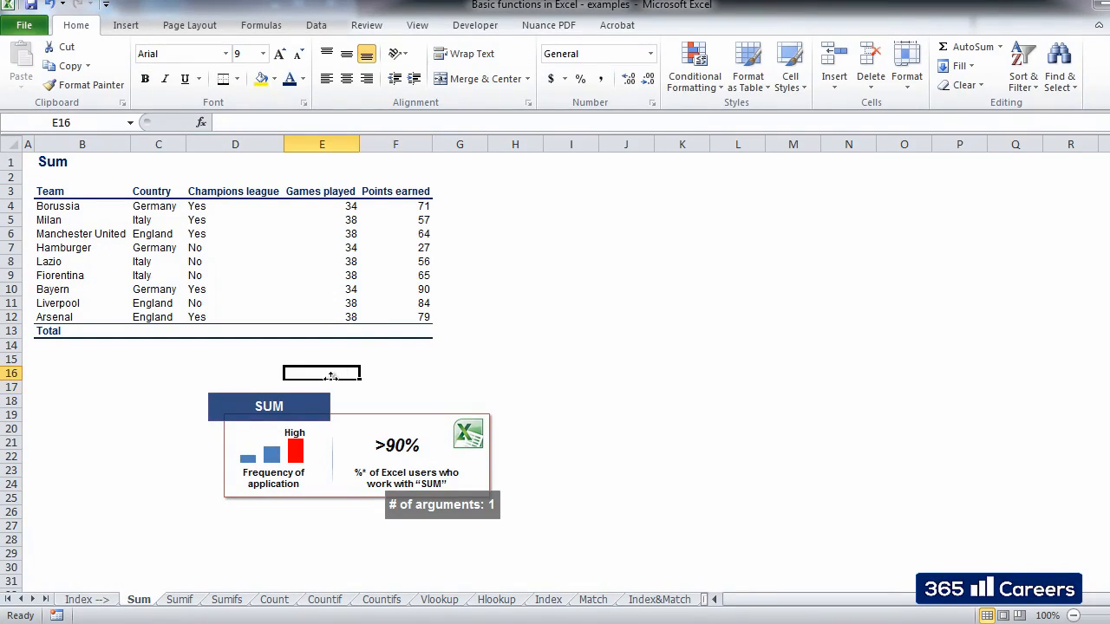
Step: Total the Games played column in cell E13 with +SUM(E4:E12), and go to the Sumif sheet
click(352, 328)
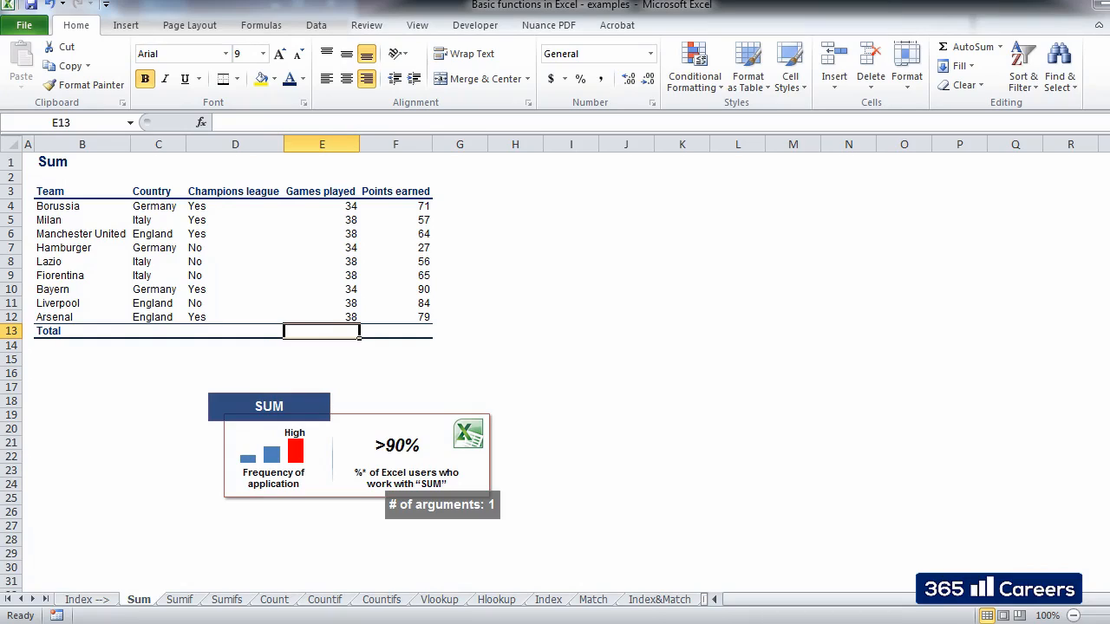
text(+SUM()
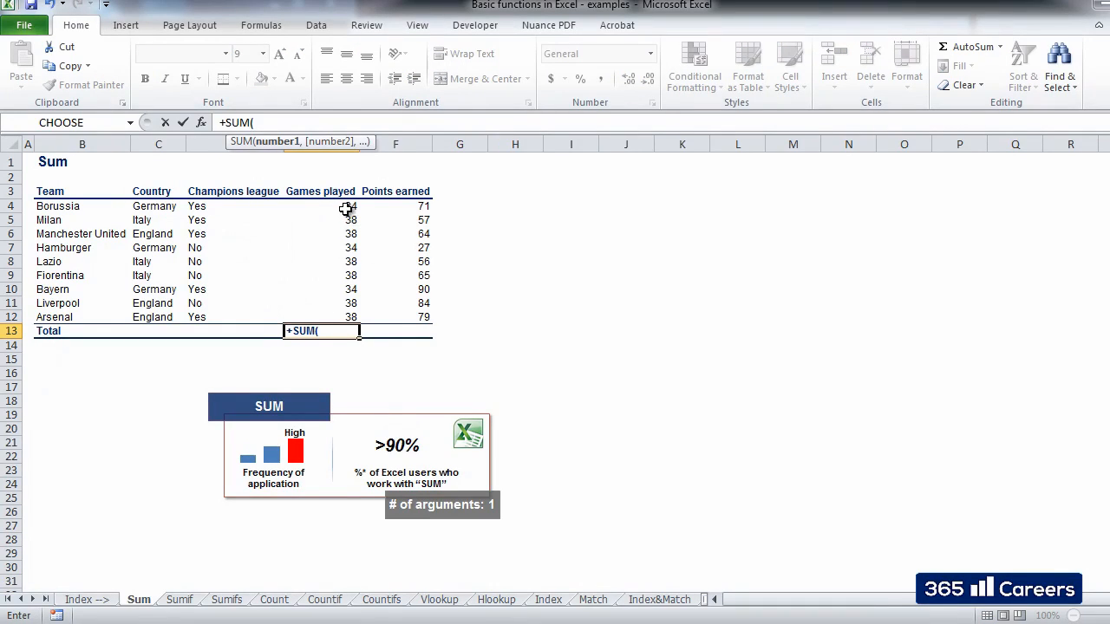
drag(348, 206, 345, 309)
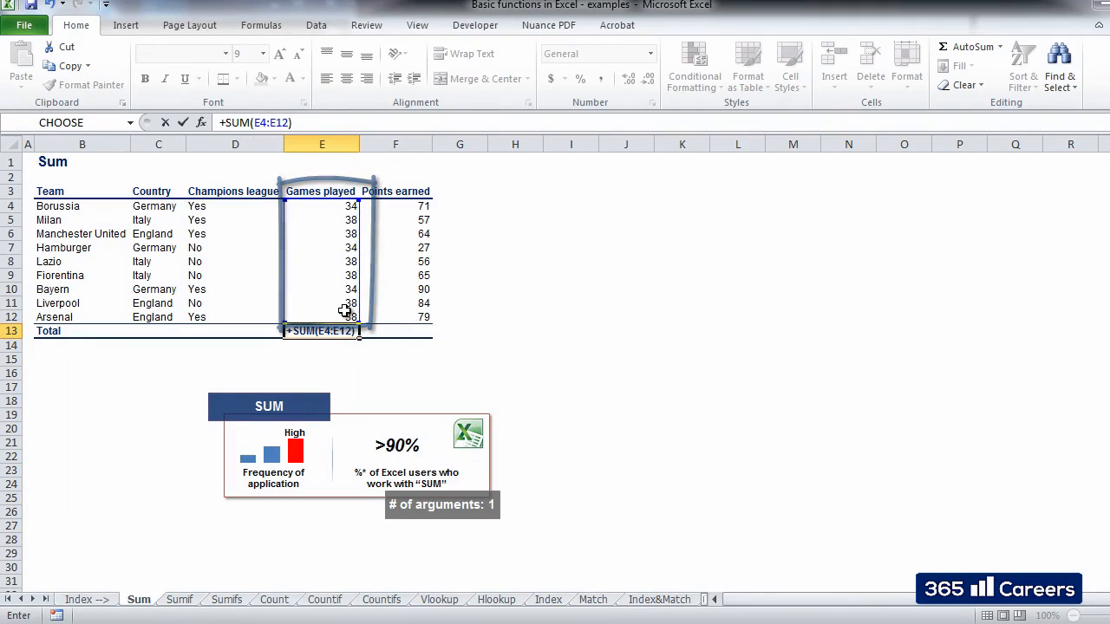
key(Return)
key(Up)
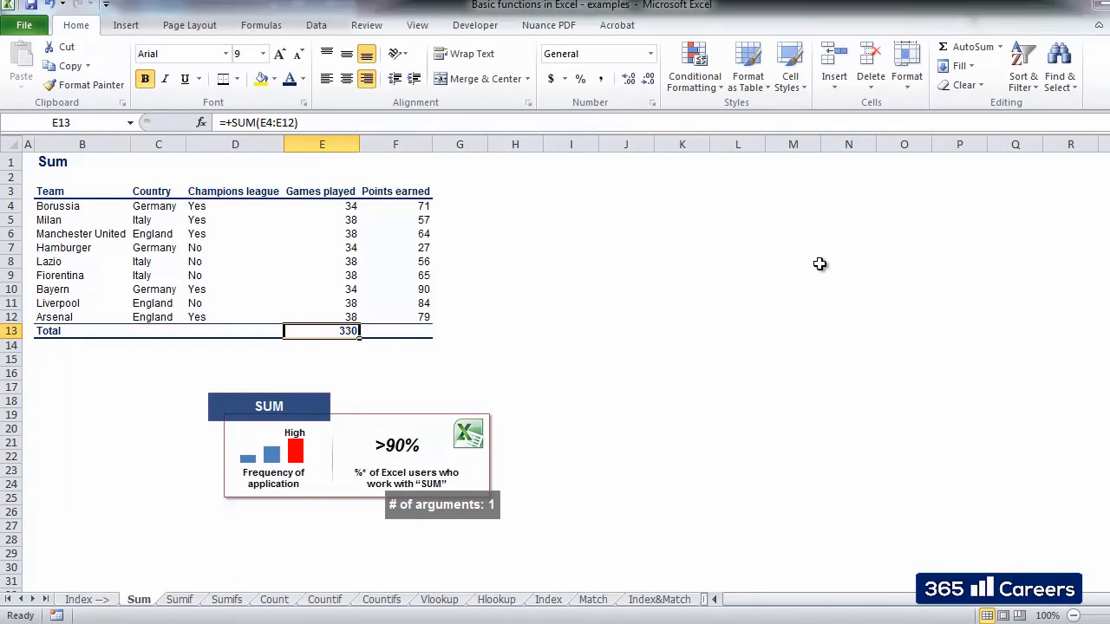
key(ctrl+Page_Down)
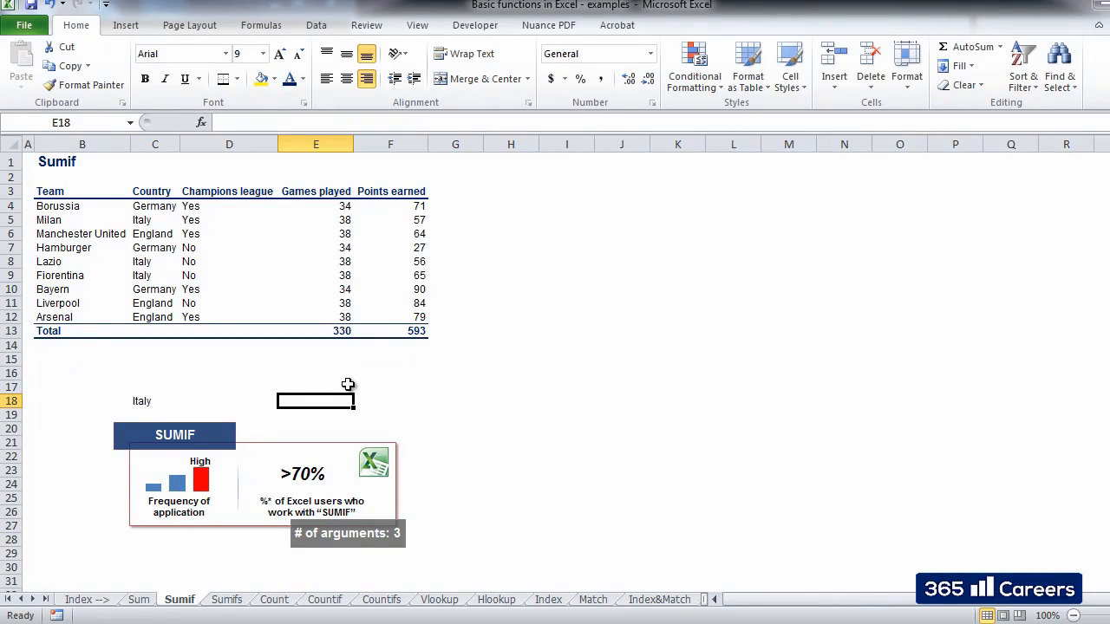
text(+SUMIF)
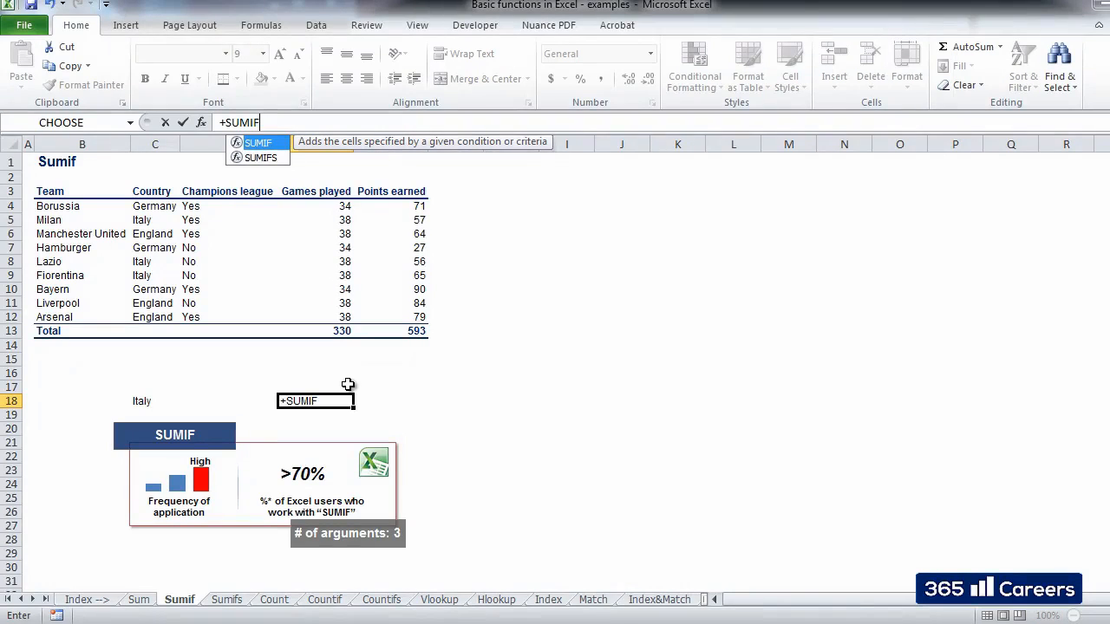
text(()
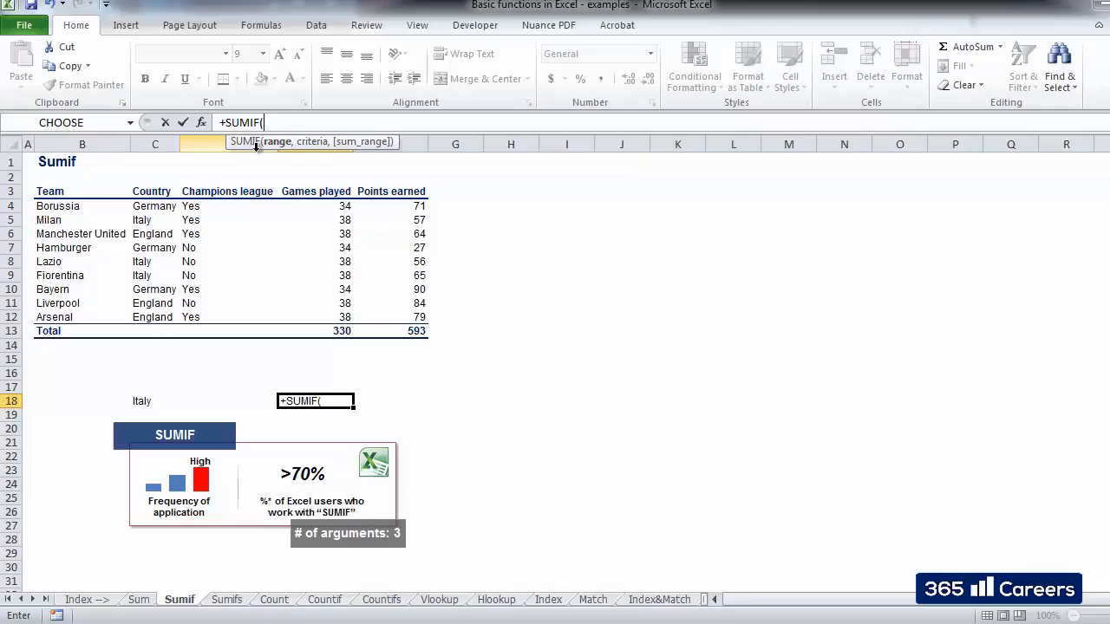
key(Escape)
Step: Enter =SUMIF(C4:C12,C18,E4:E12) in E18 to total the games played by Italian teams, and go to the Sumifs sheet
text(=S)
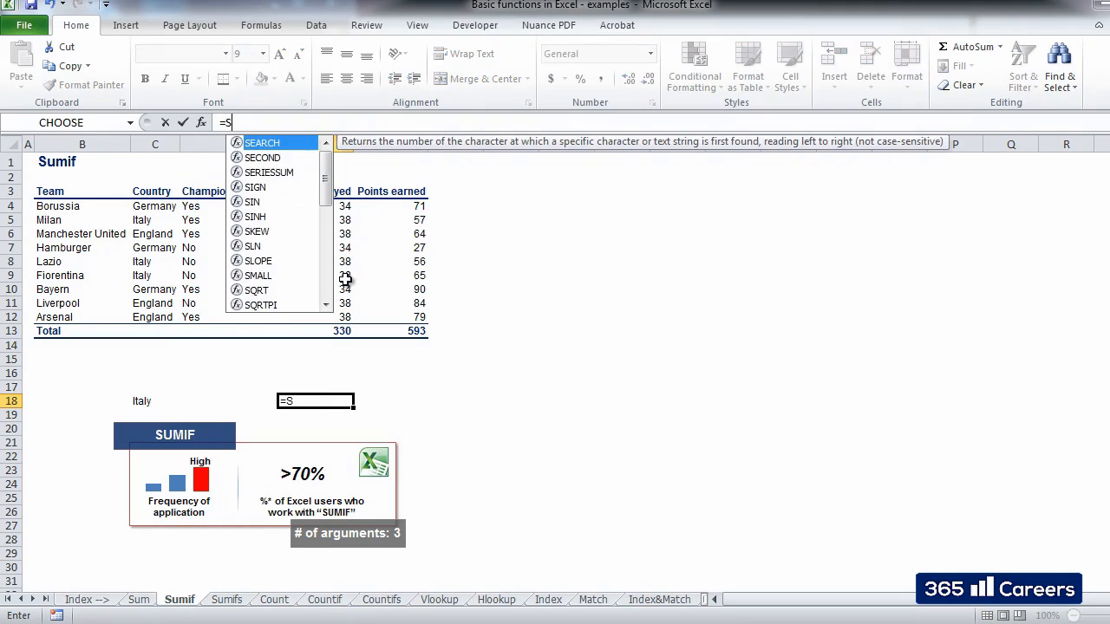
text(UMIF()
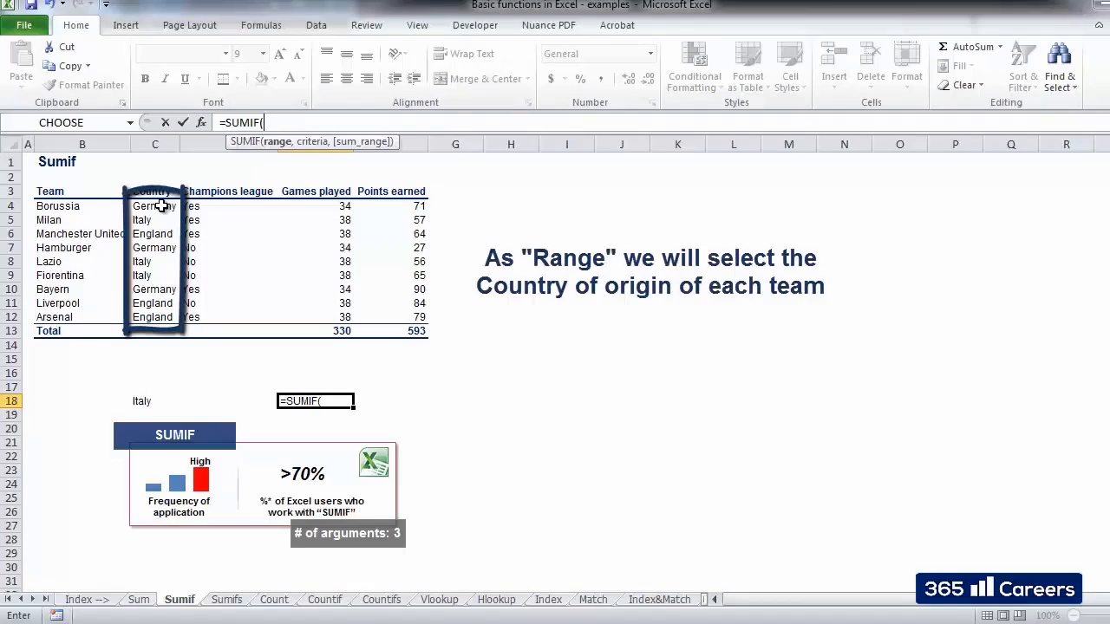
drag(162, 206, 153, 317)
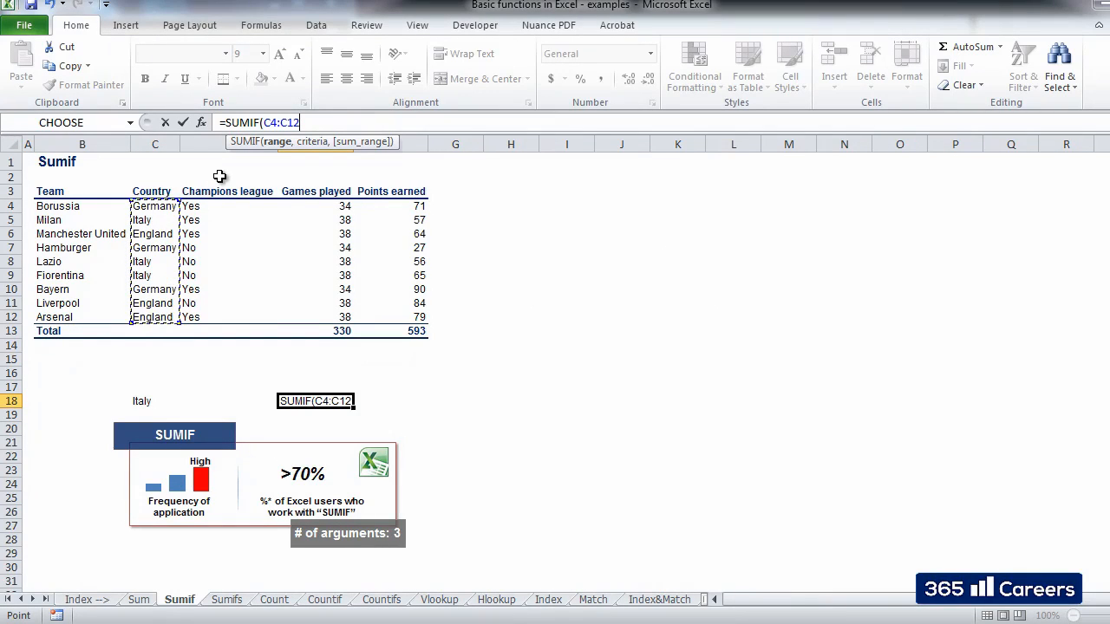
text(,)
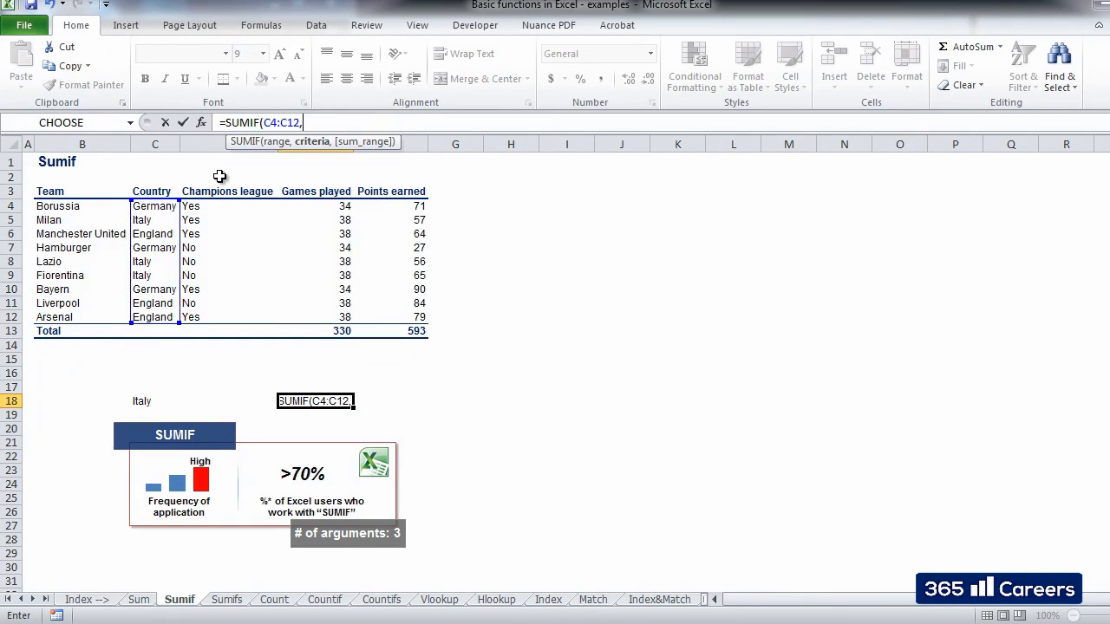
click(144, 402)
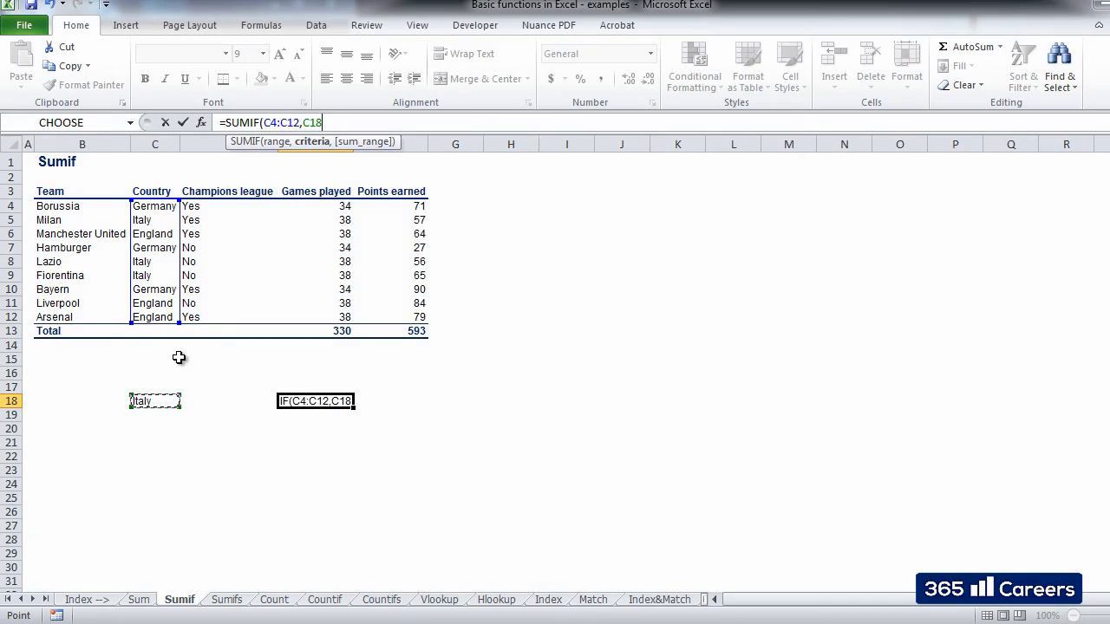
text(,)
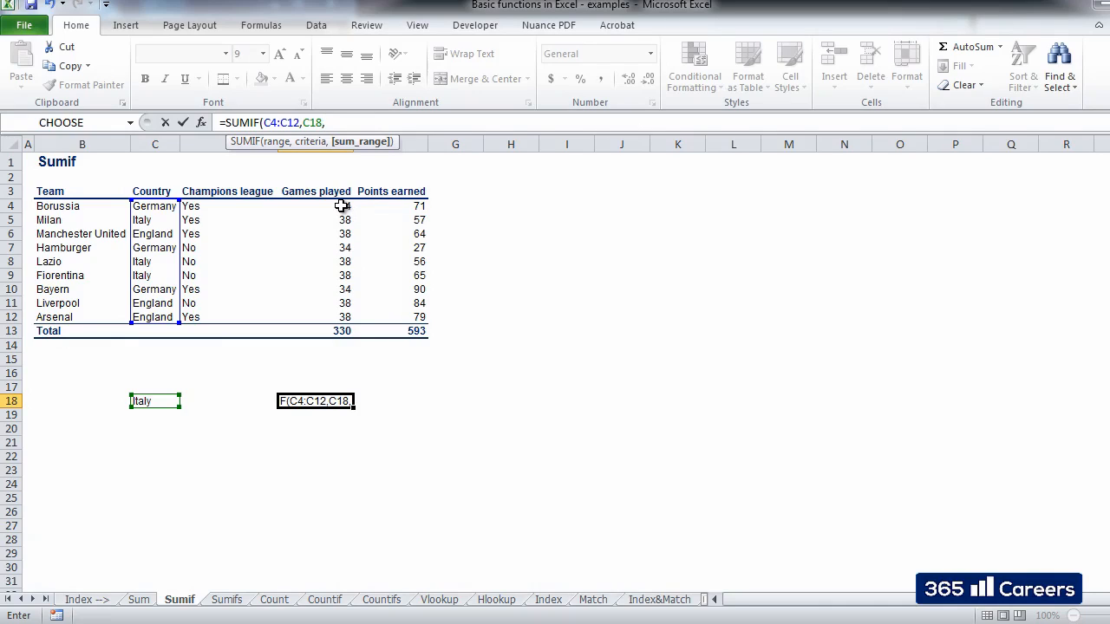
drag(342, 206, 349, 317)
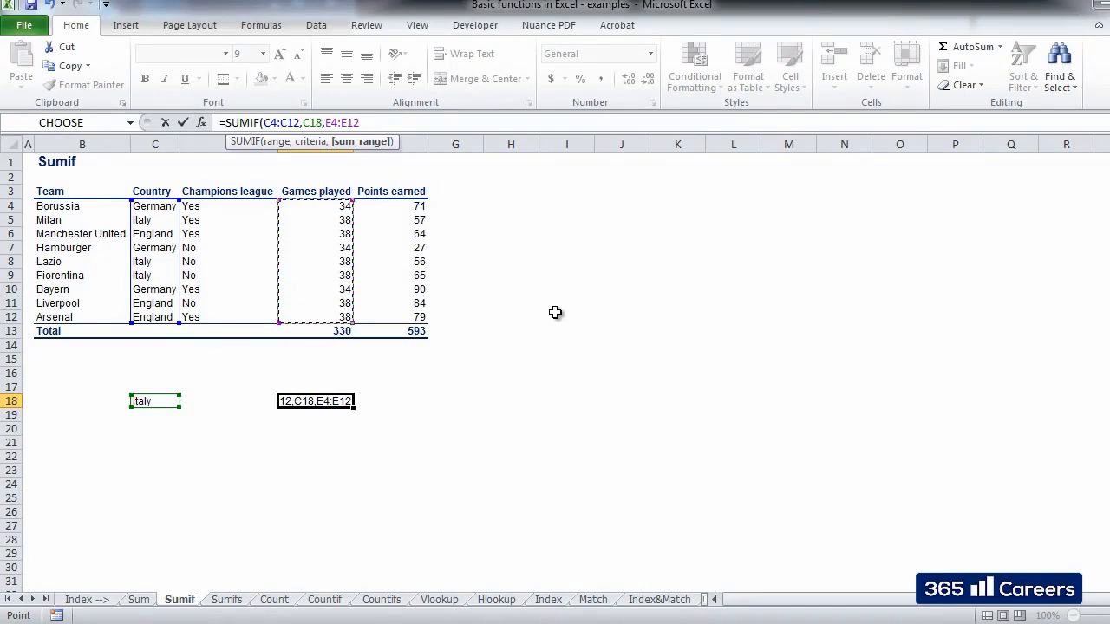
text())
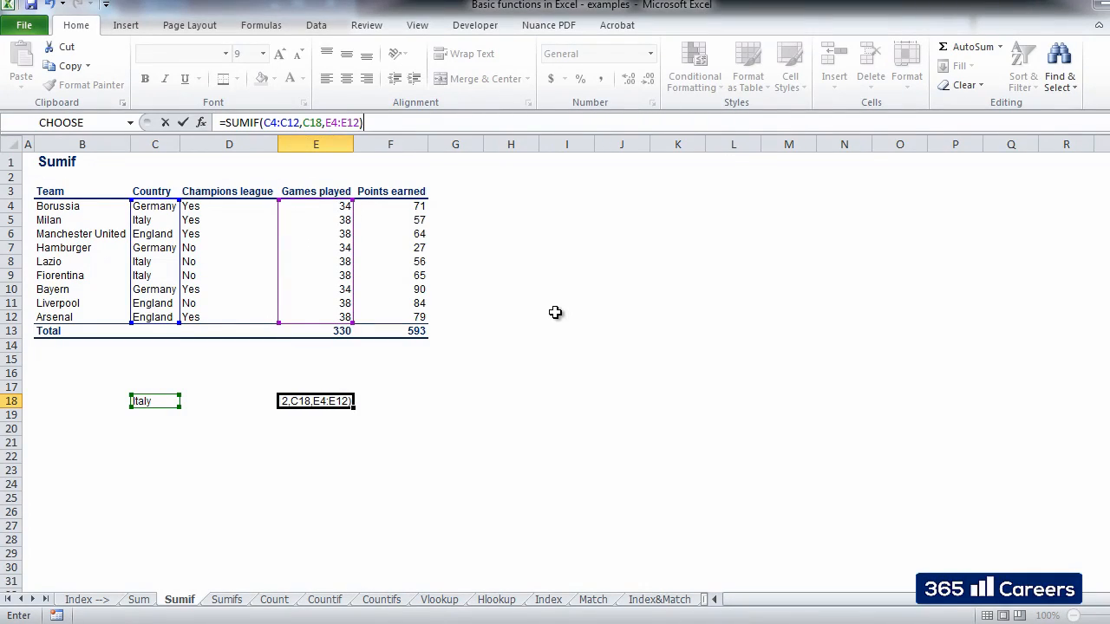
key(Return)
key(Up)
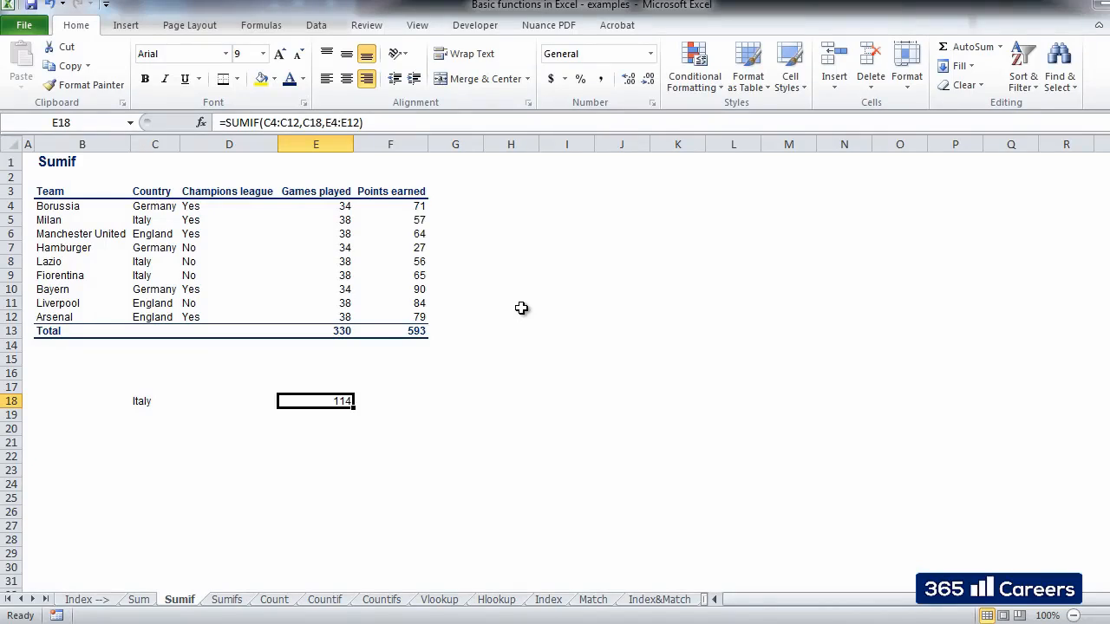
key(ctrl+Page_Down)
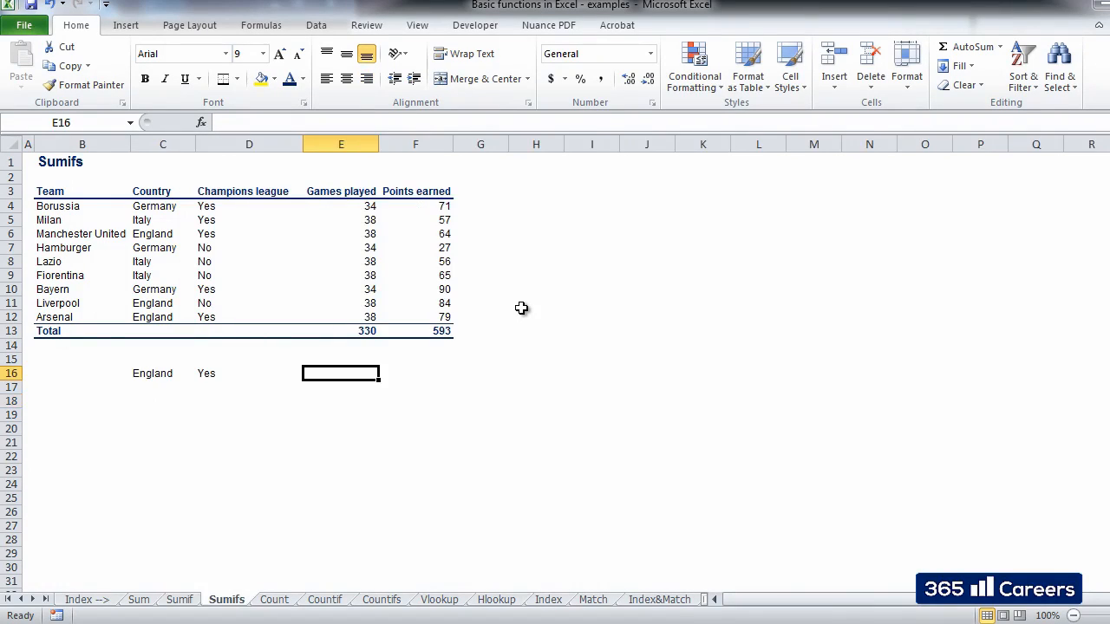
click(425, 370)
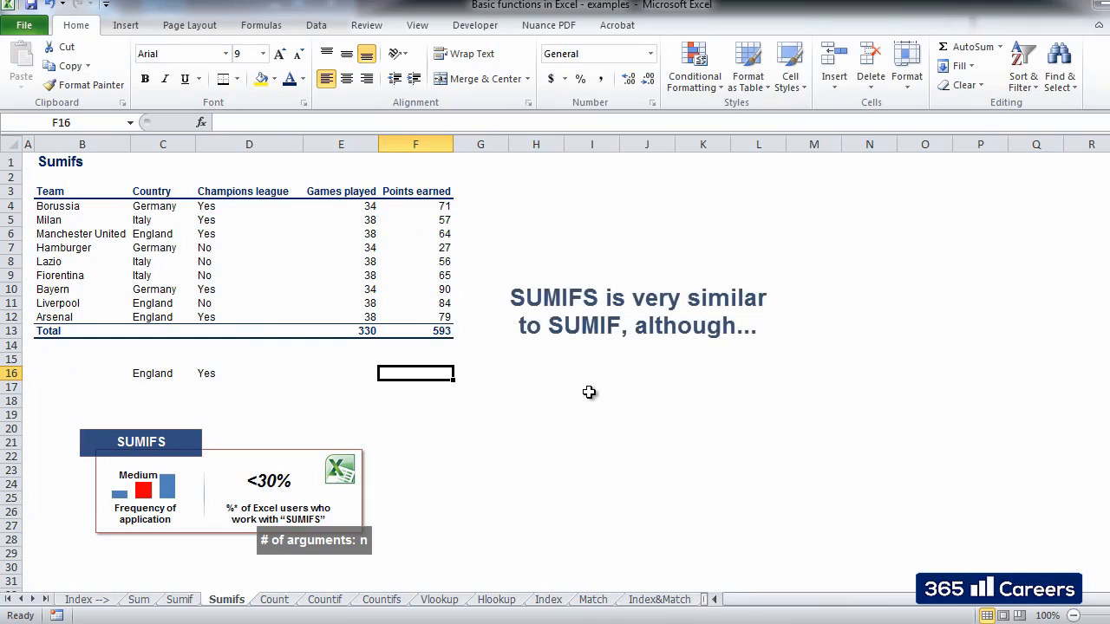
text(=SUMIFS)
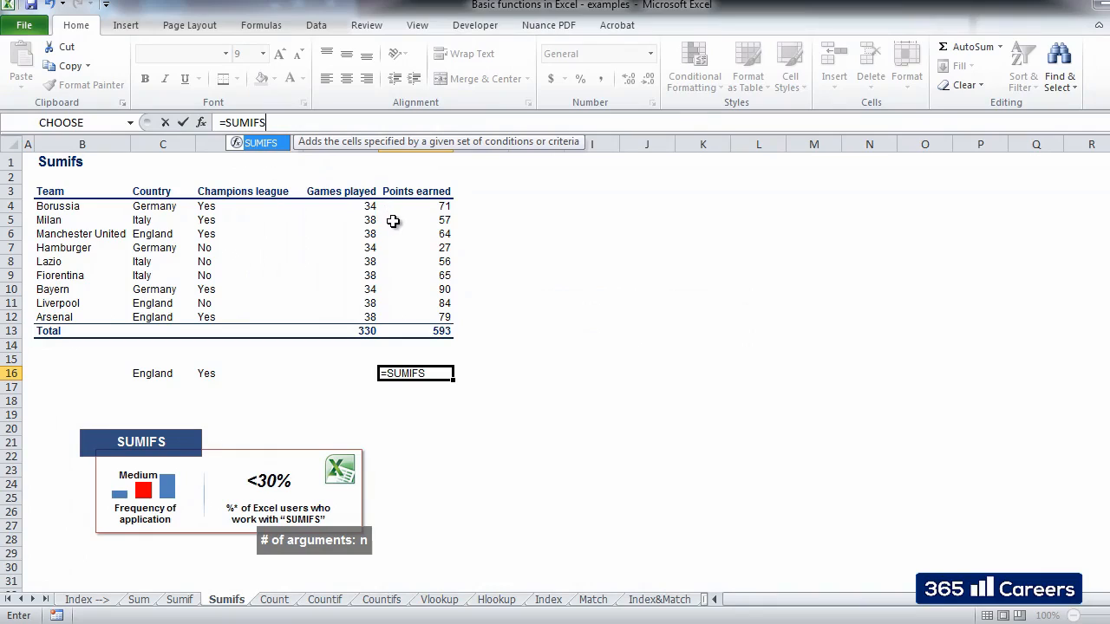
key(Escape)
key(Escape)
click(156, 375)
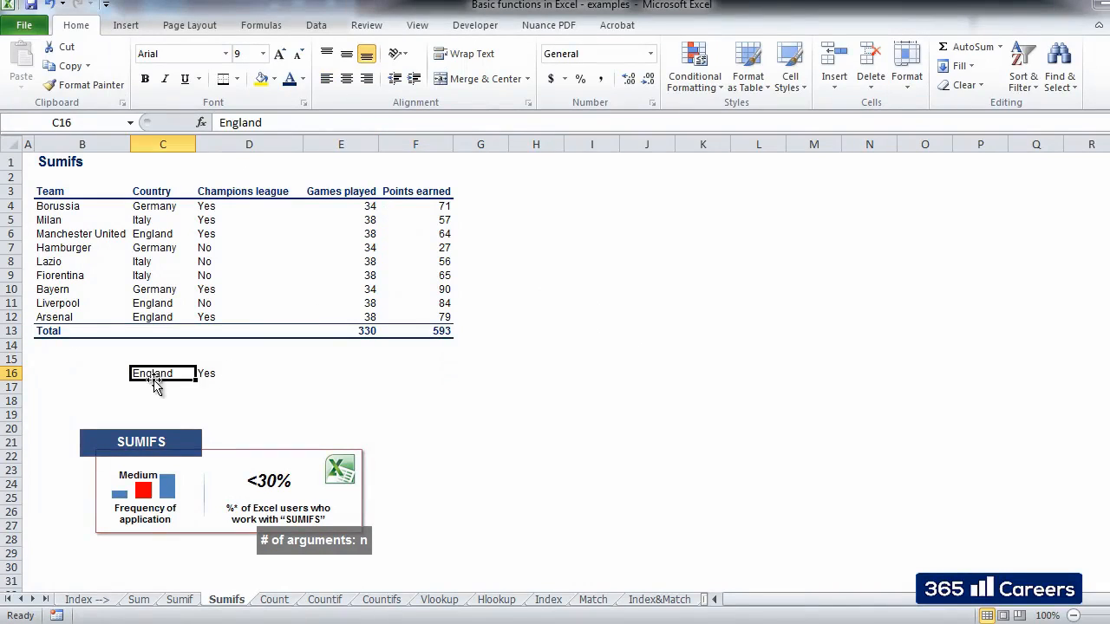
click(209, 376)
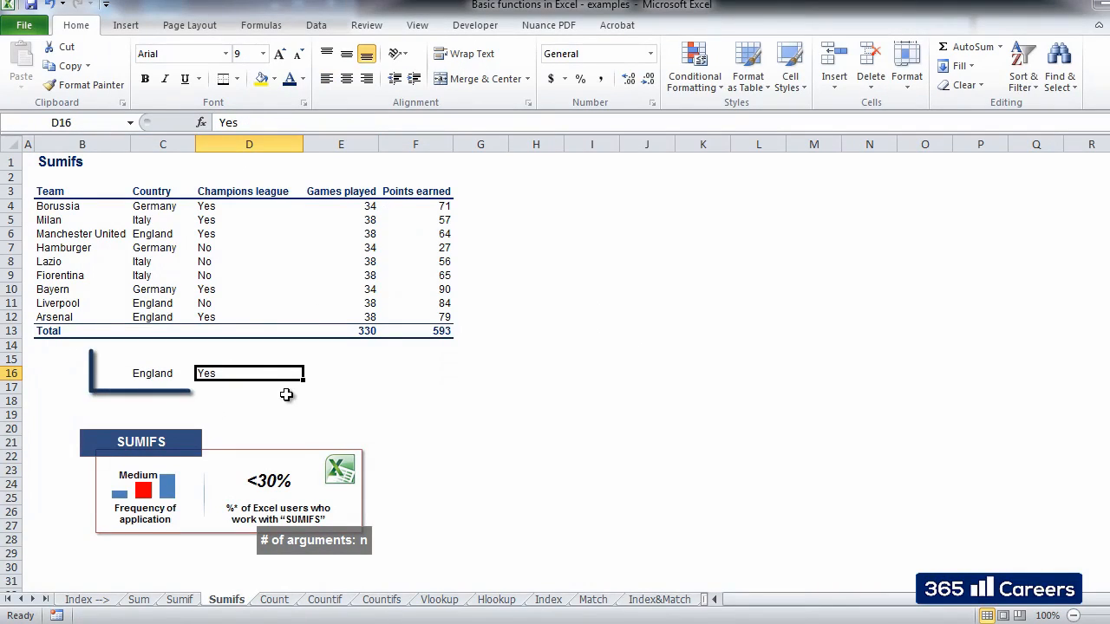
Step: Start a SUMIFS formula in cell F16 with the Points earned values F4:F12 as the sum range
click(424, 373)
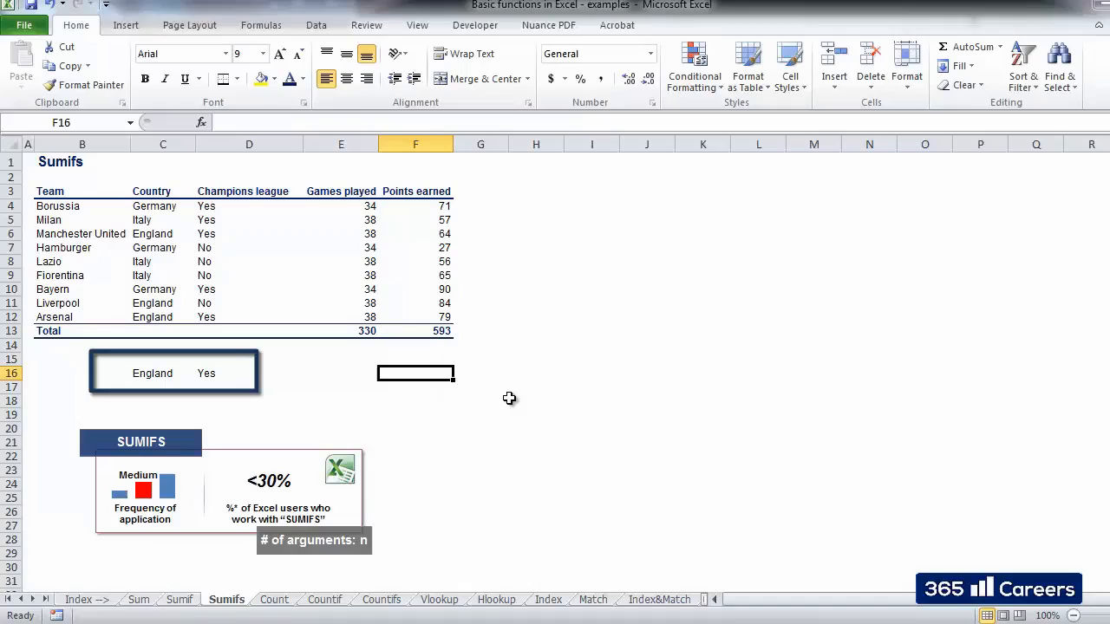
text(=)
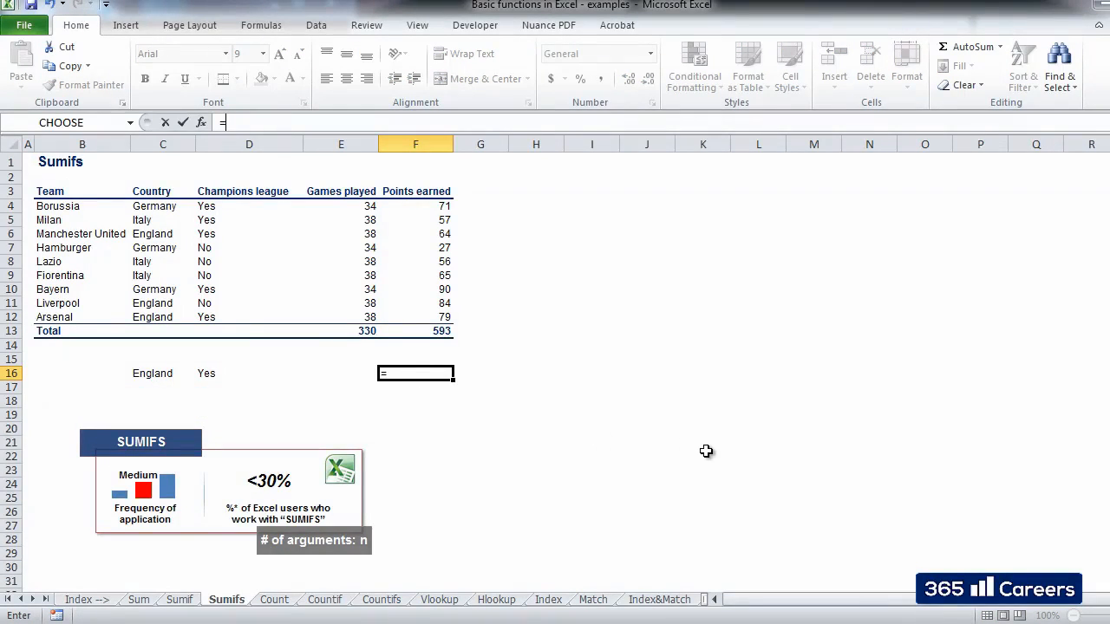
text(SU)
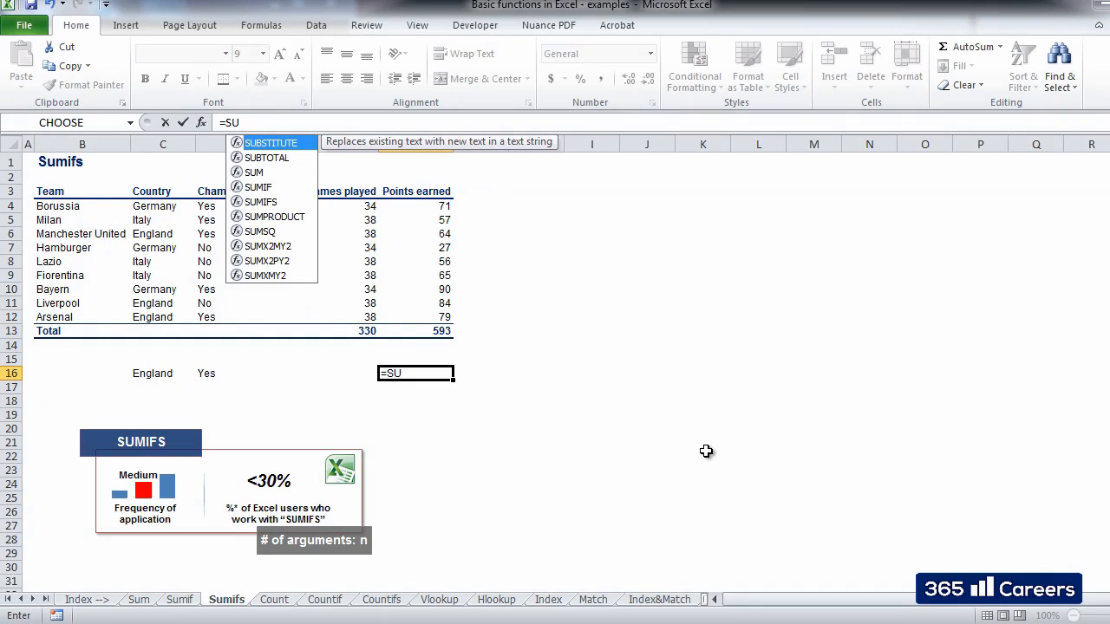
text(MIFS)
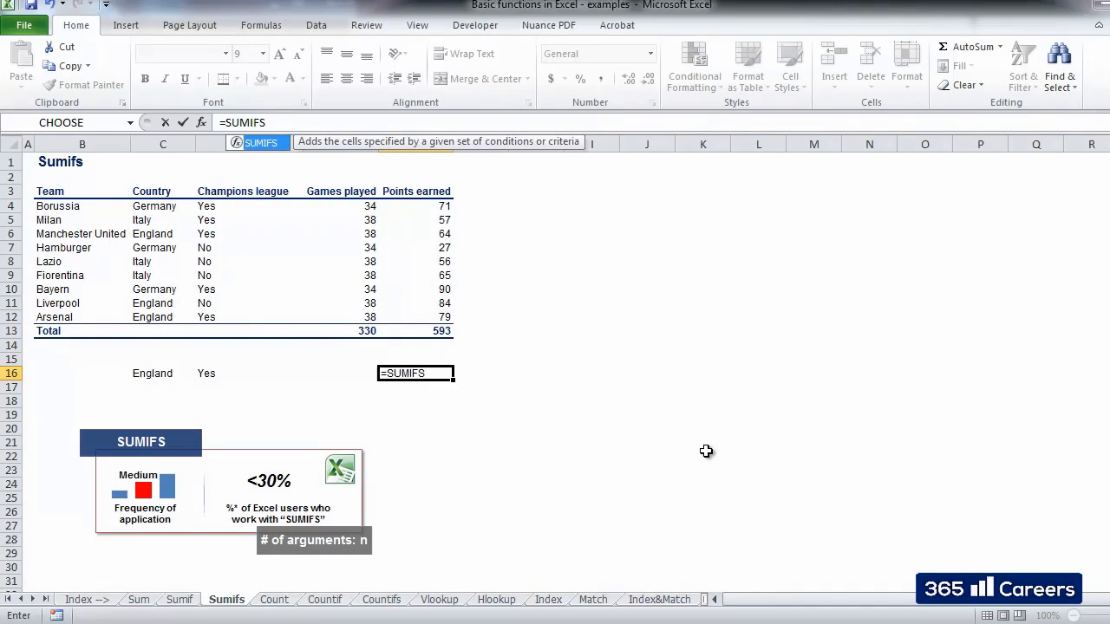
text(()
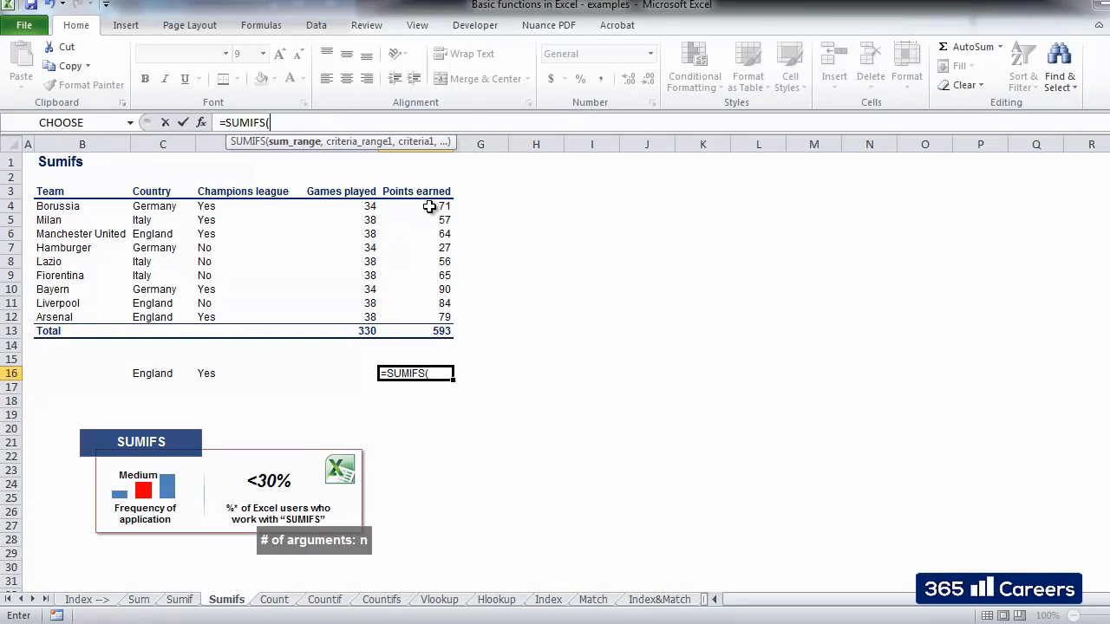
drag(429, 206, 418, 319)
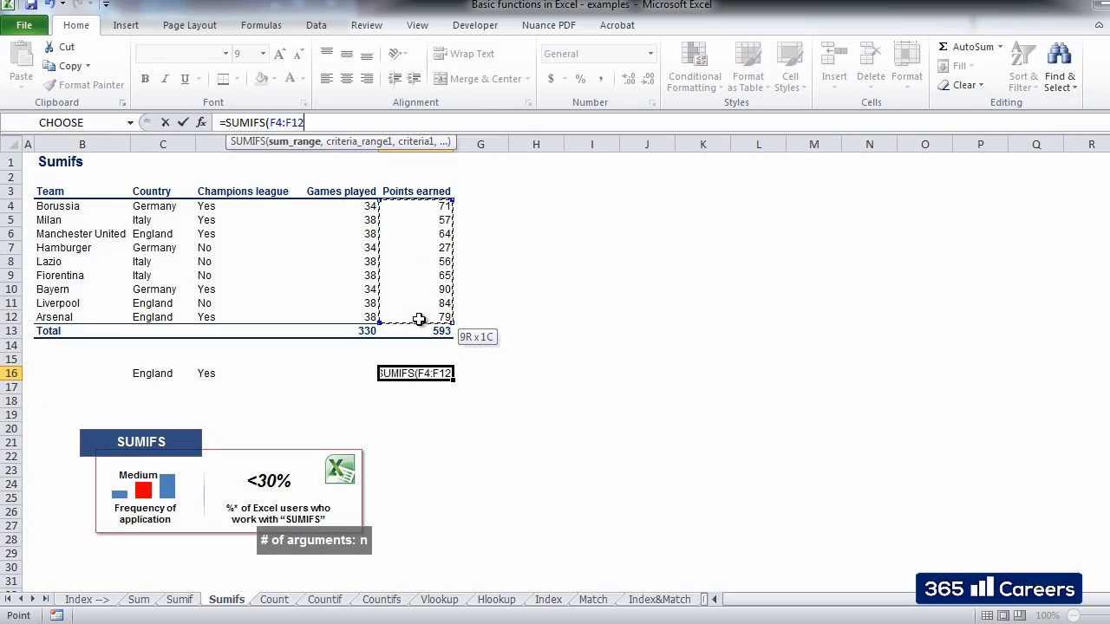
click(326, 123)
text(,)
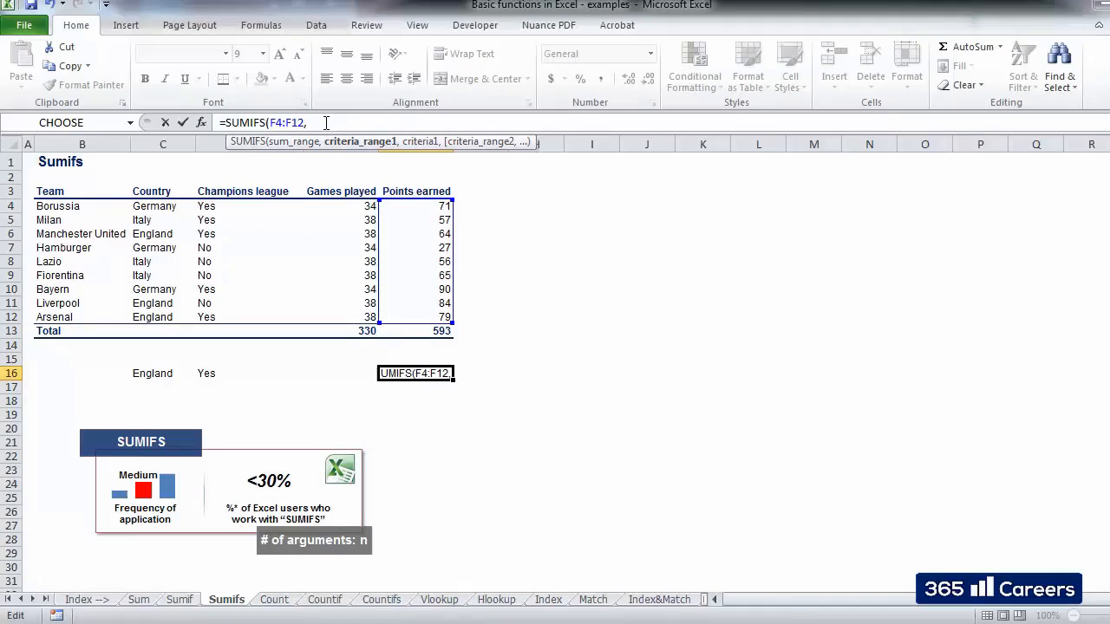
Step: Add the first condition to the SUMIFS formula: the Country range C4:C12 matched against England in C16
drag(149, 208, 150, 315)
text(,)
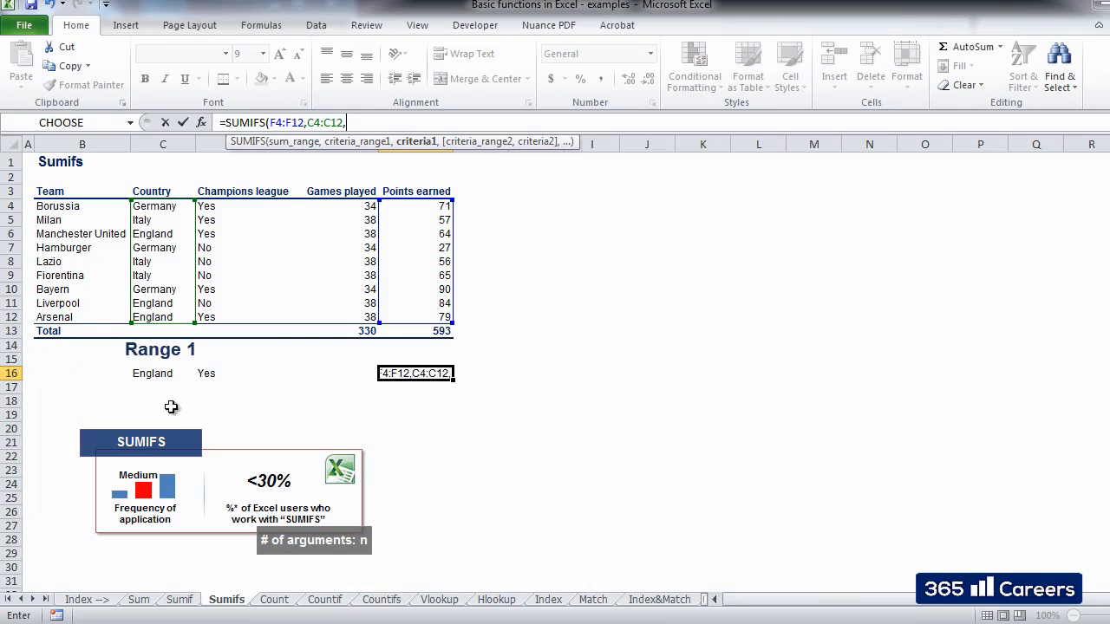
click(149, 374)
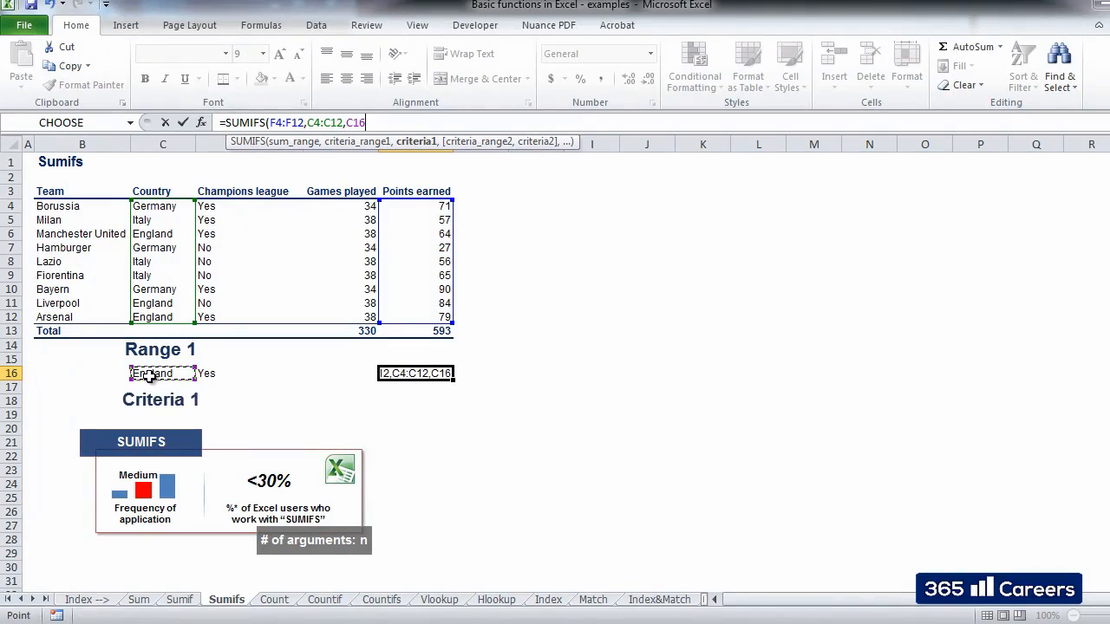
text(,)
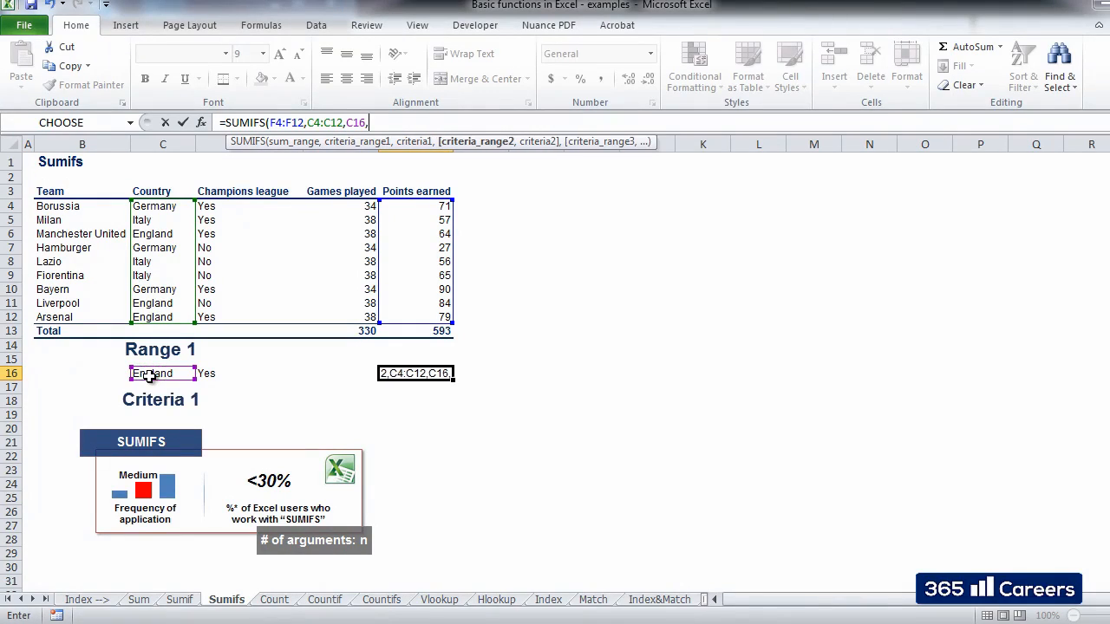
Step: Add the Champions league range D4:D12 with criterion D16 and complete the formula as =SUMIFS(F4:F12,C4:C12,C16,D4:D12,D16)
click(221, 205)
drag(221, 205, 215, 310)
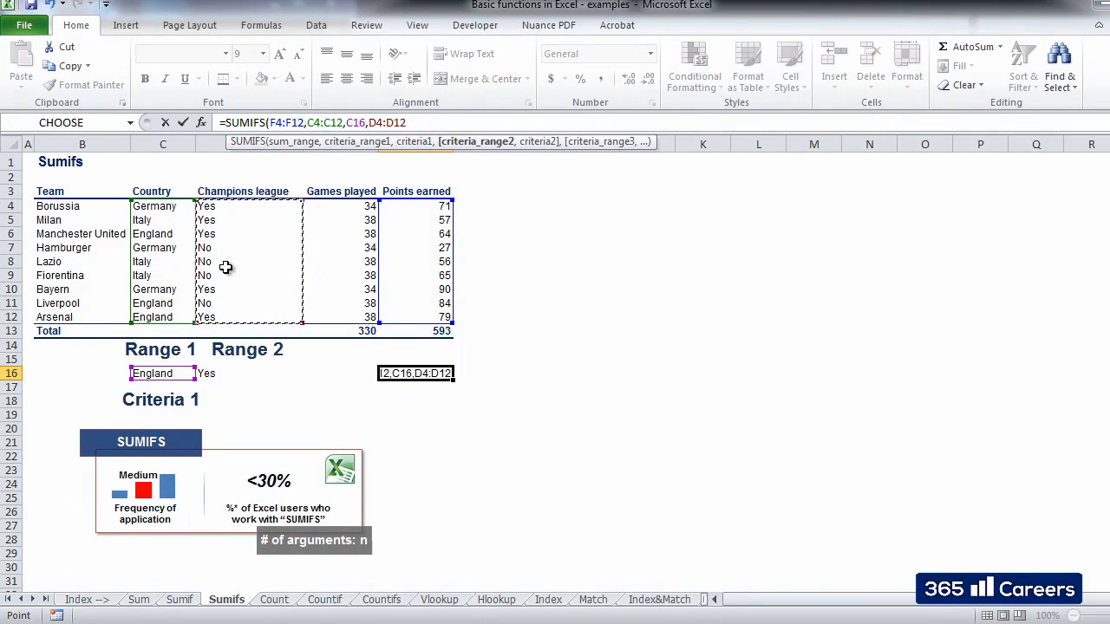
text(,)
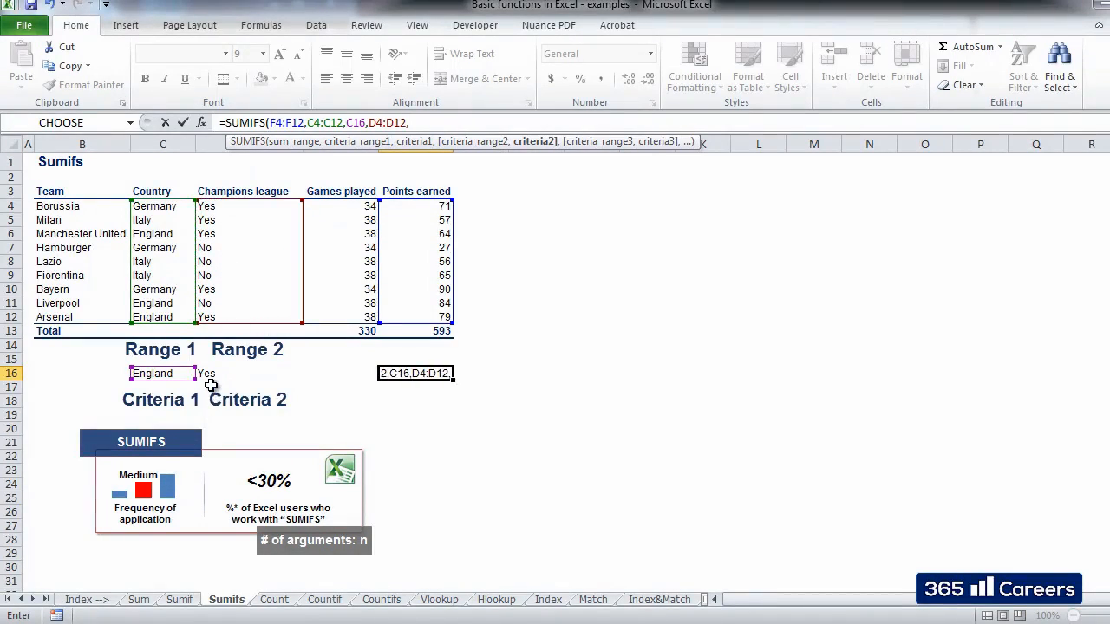
click(210, 375)
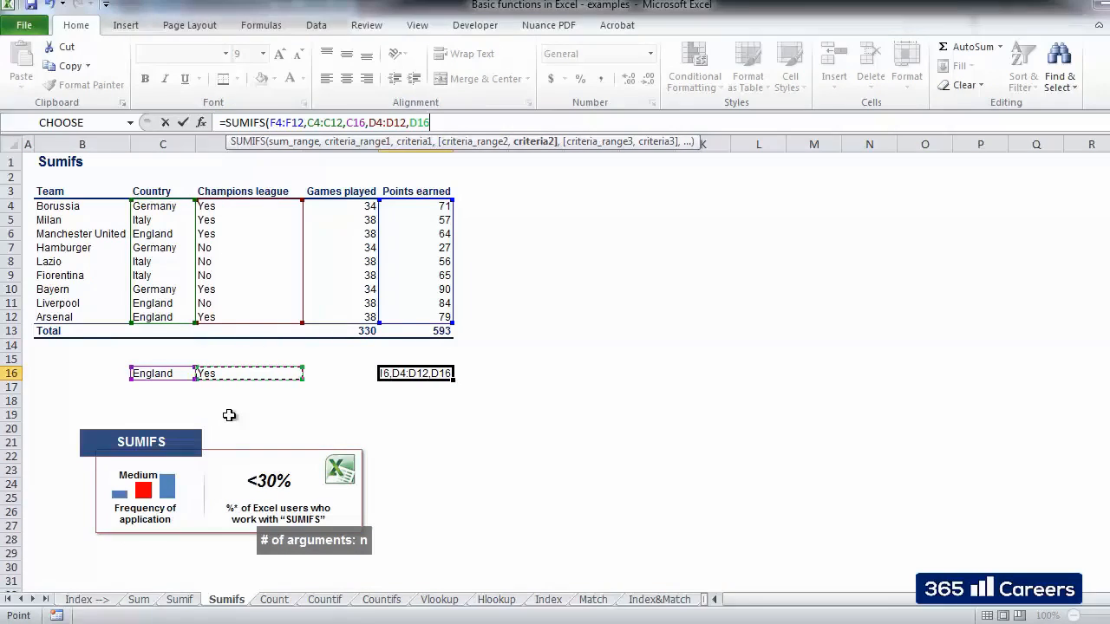
text())
key(Return)
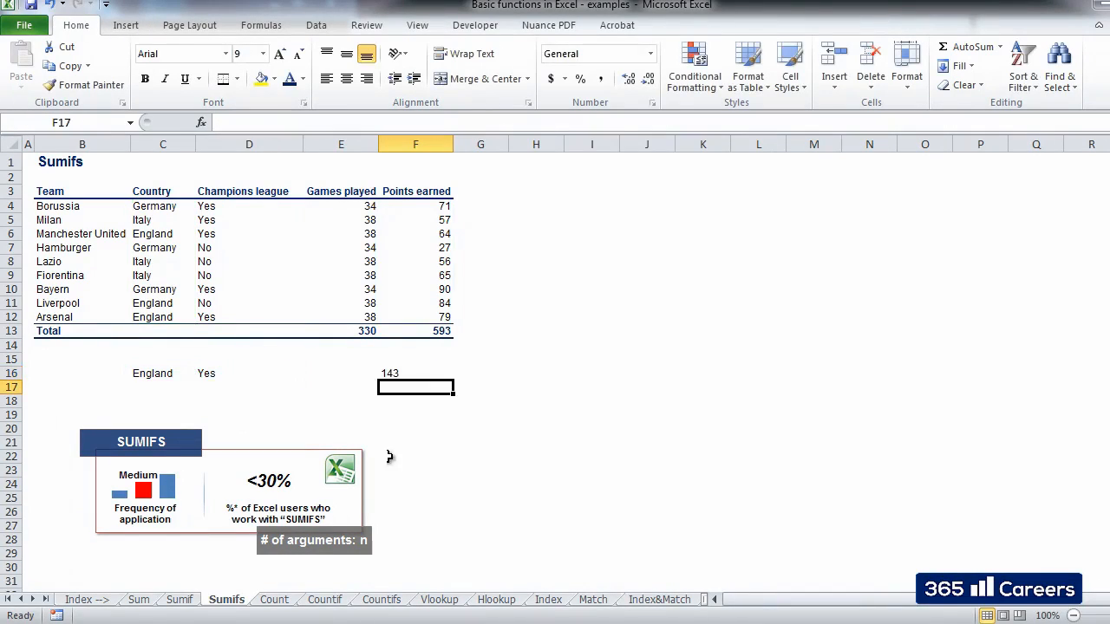
Step: Right-align the SUMIFS result in cell F16 and make it bold
click(387, 373)
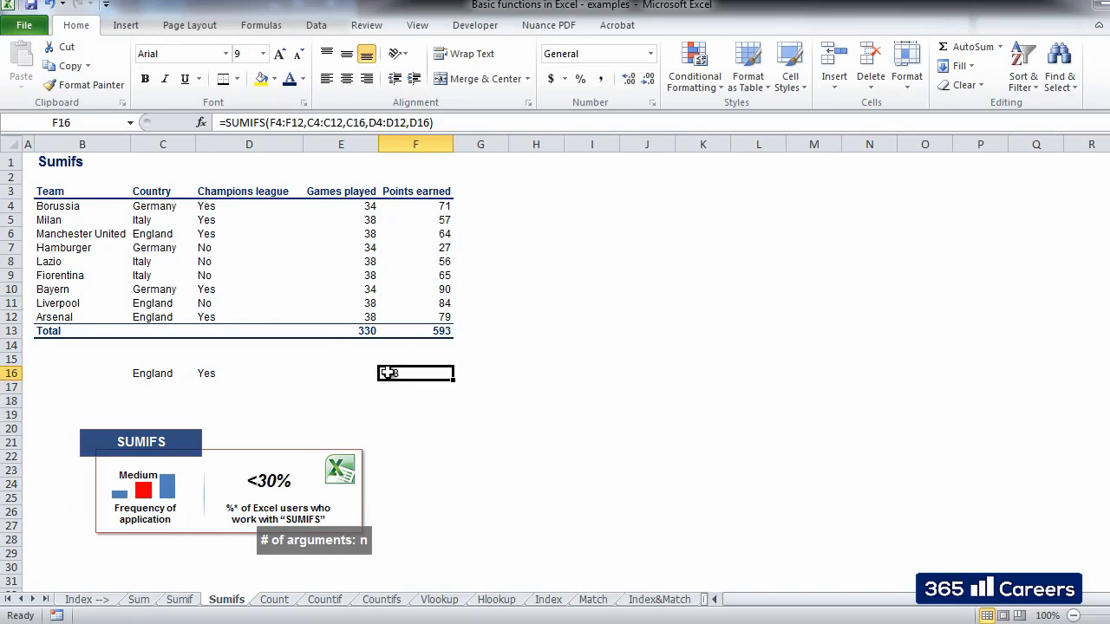
click(367, 78)
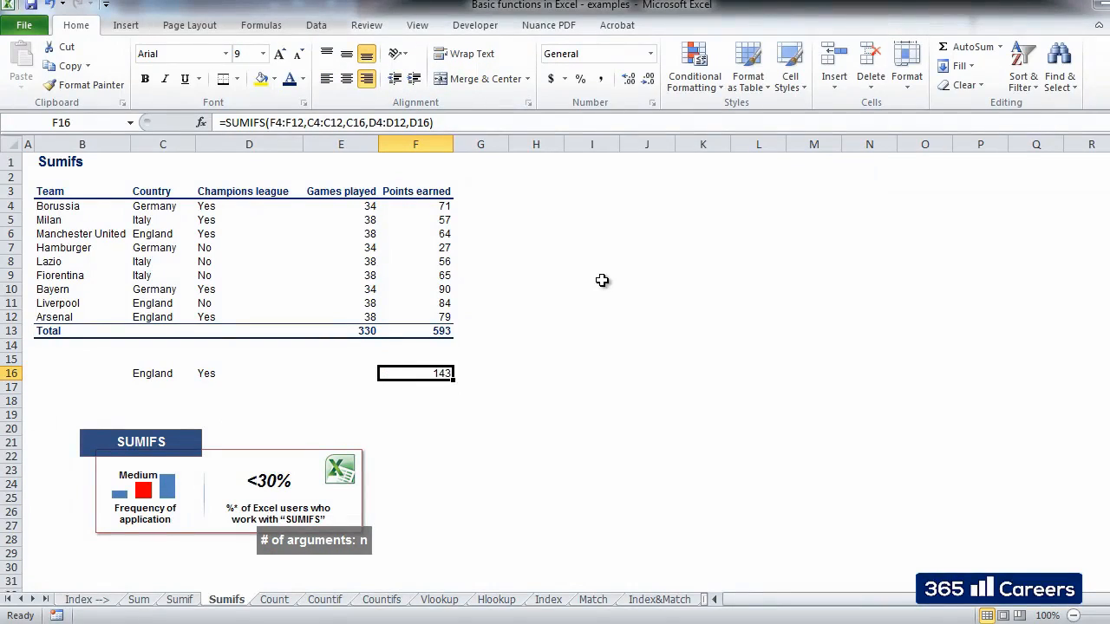
key(ctrl+b)
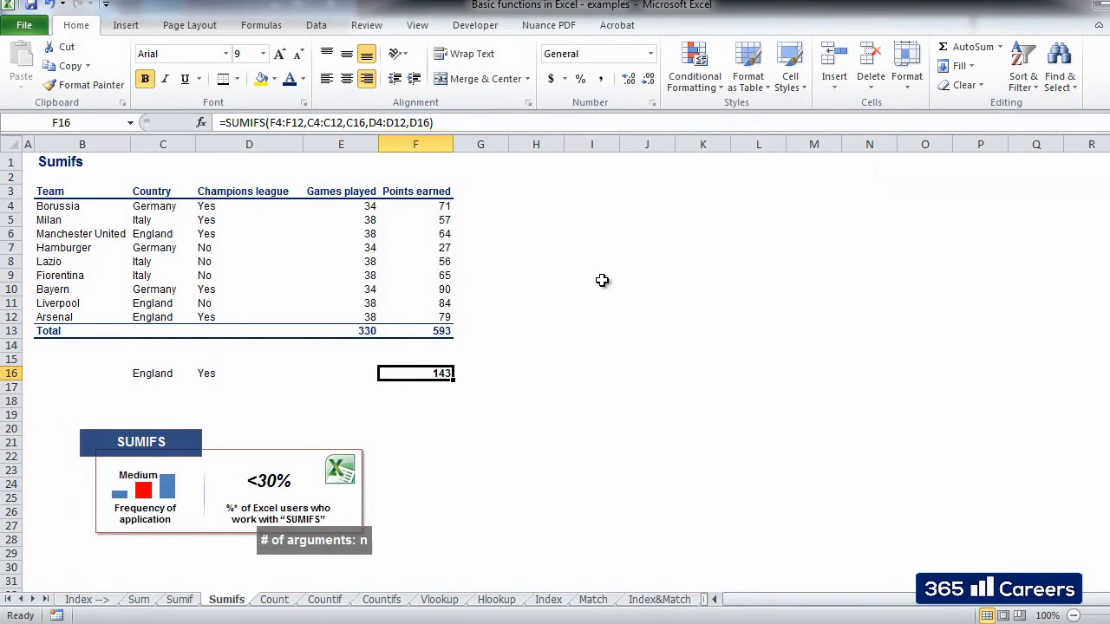